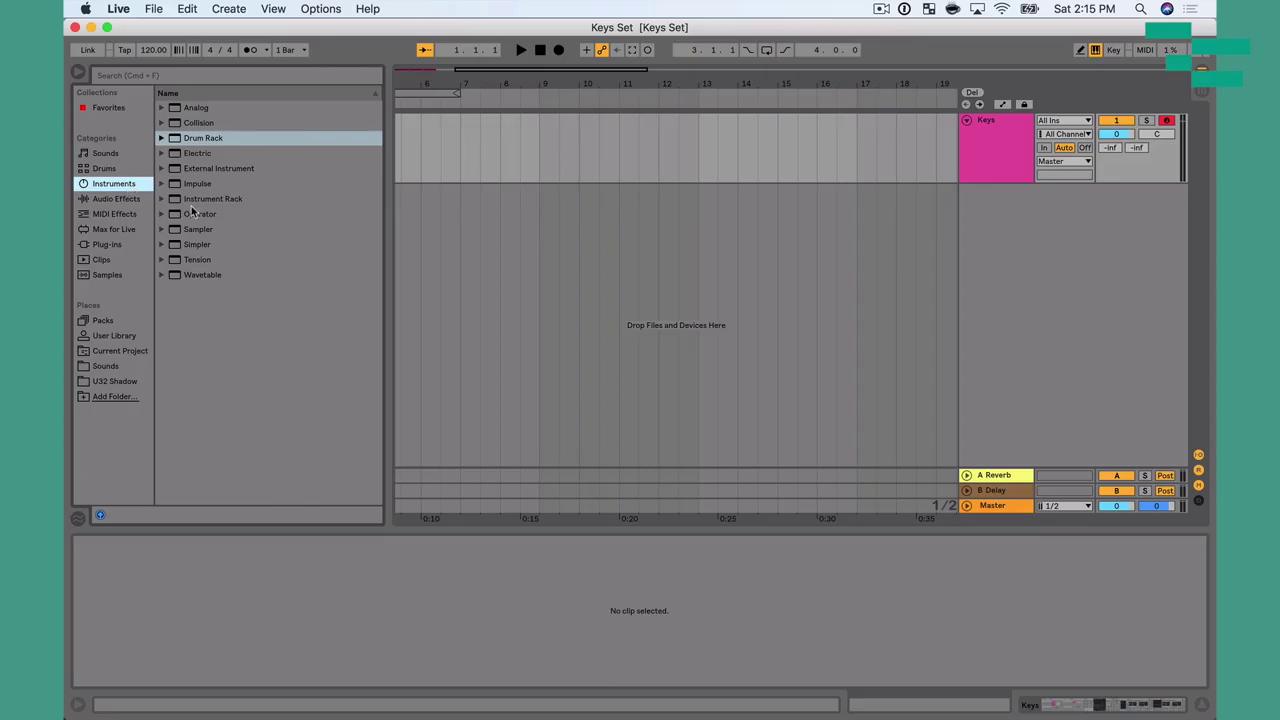
Add a new MIDI track holding an empty Instrument Rack and rename it Keys.
{"action": "left_click_drag", "start_coordinate": [208, 199], "coordinate": [1033, 221]}
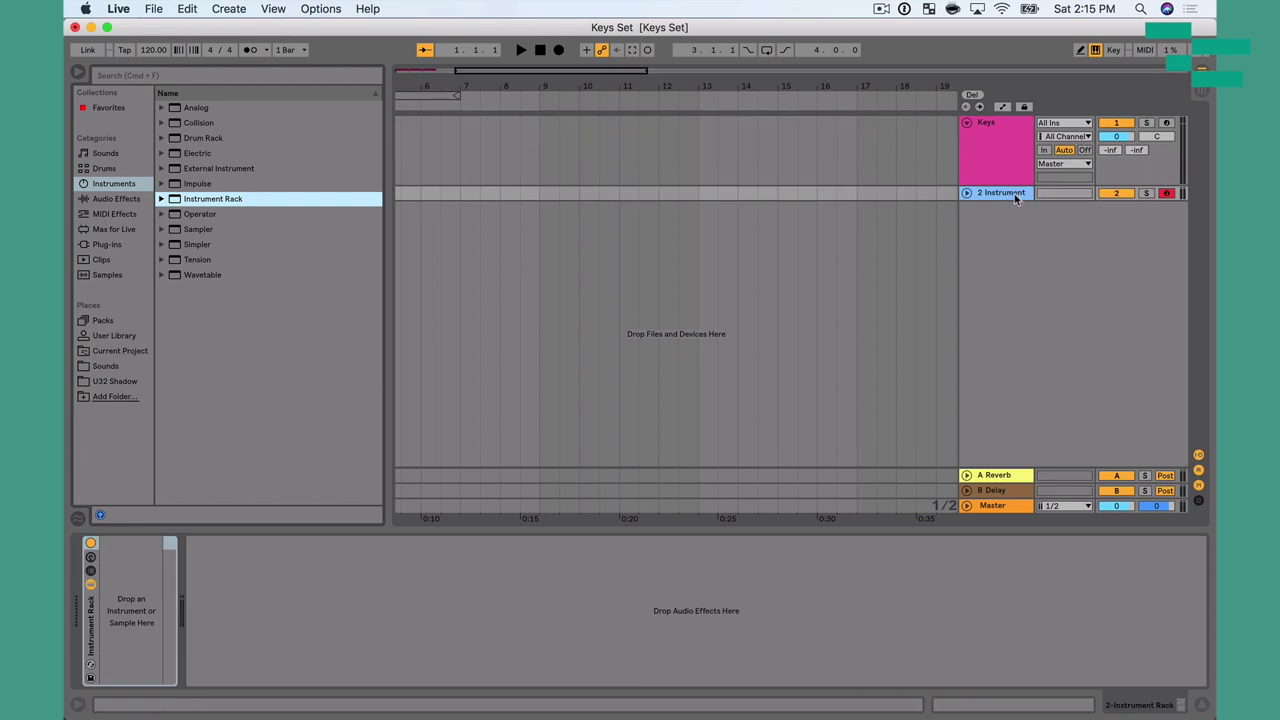
{"action": "left_click", "coordinate": [1014, 194]}
{"action": "key", "text": "Up"}
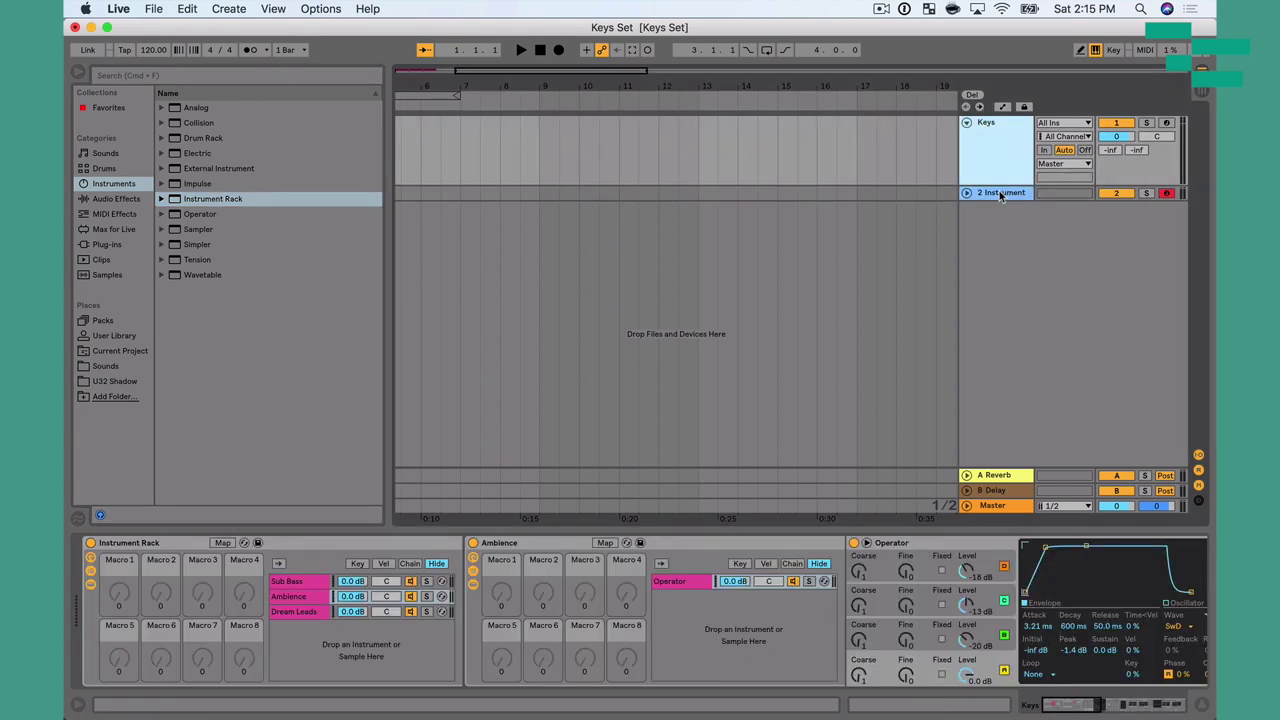
{"action": "left_click", "coordinate": [1000, 195]}
{"action": "key", "text": "super+r"}
{"action": "type", "text": "Ke"}
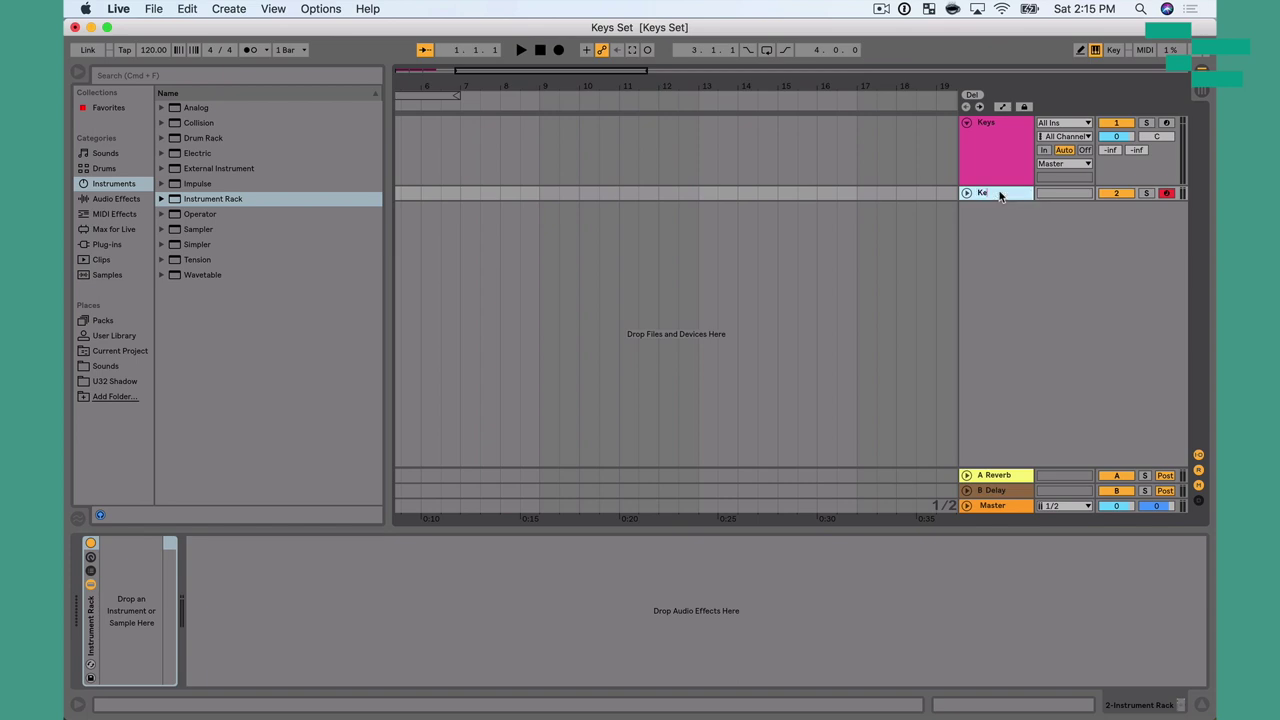
{"action": "type", "text": "ys"}
{"action": "key", "text": "Return"}
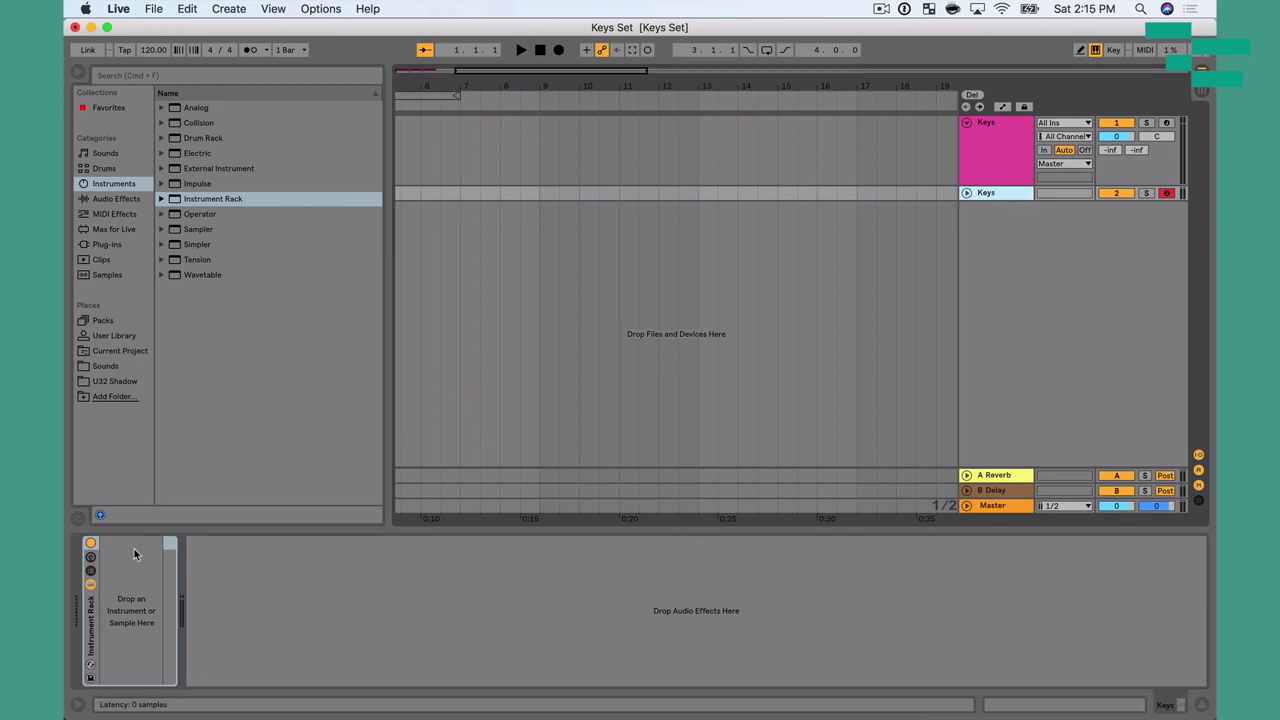
Reveal the rack's eight macro knobs and its chain list, toggling the device panel off and on.
{"action": "left_click", "coordinate": [91, 561]}
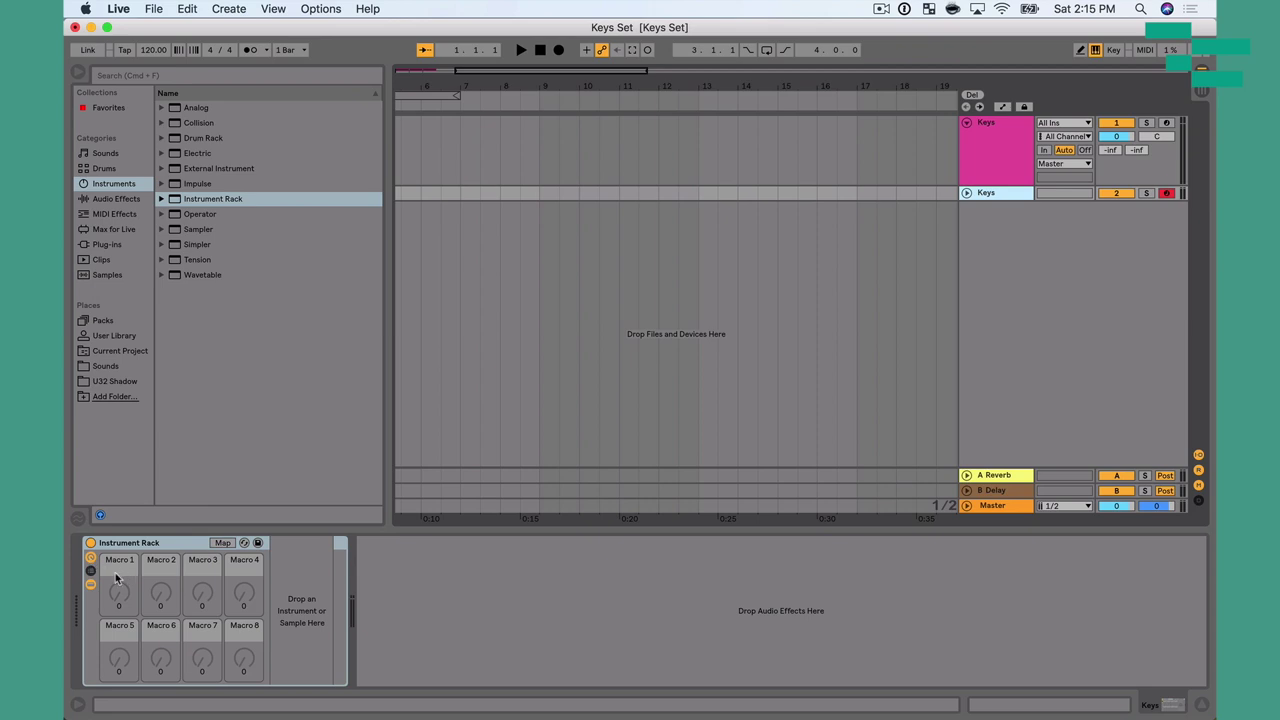
{"action": "left_click", "coordinate": [91, 570]}
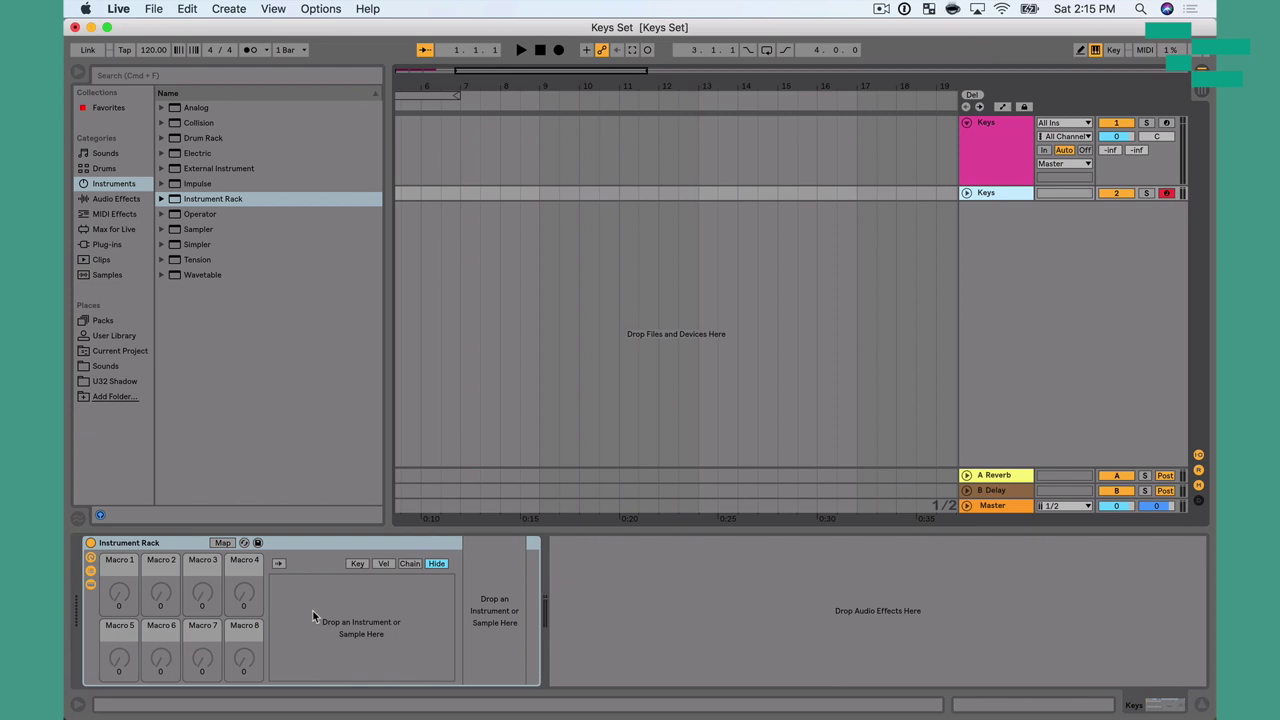
{"action": "left_click", "coordinate": [91, 586]}
{"action": "left_click", "coordinate": [91, 586]}
Load Sub Bass, Ambience and Dream Leads from U32 Shadow > Presets as rack chains, showing the zone editor.
{"action": "left_click", "coordinate": [121, 384]}
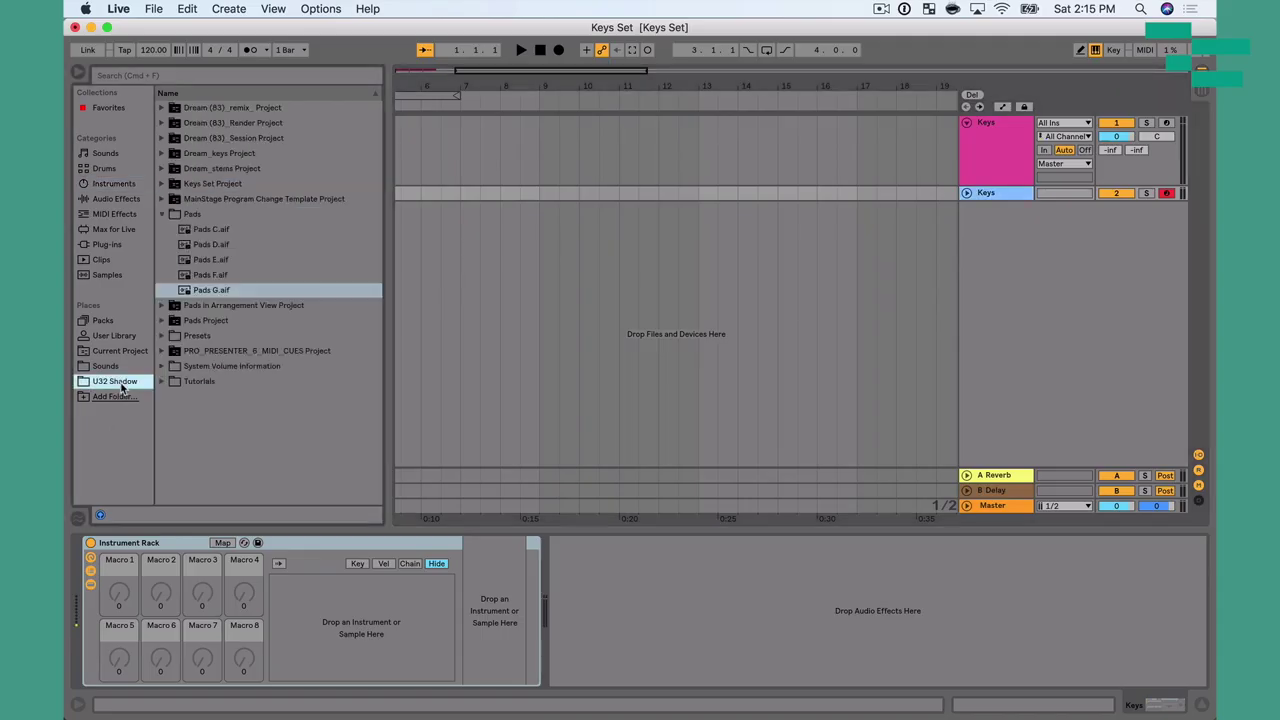
{"action": "left_click", "coordinate": [163, 337]}
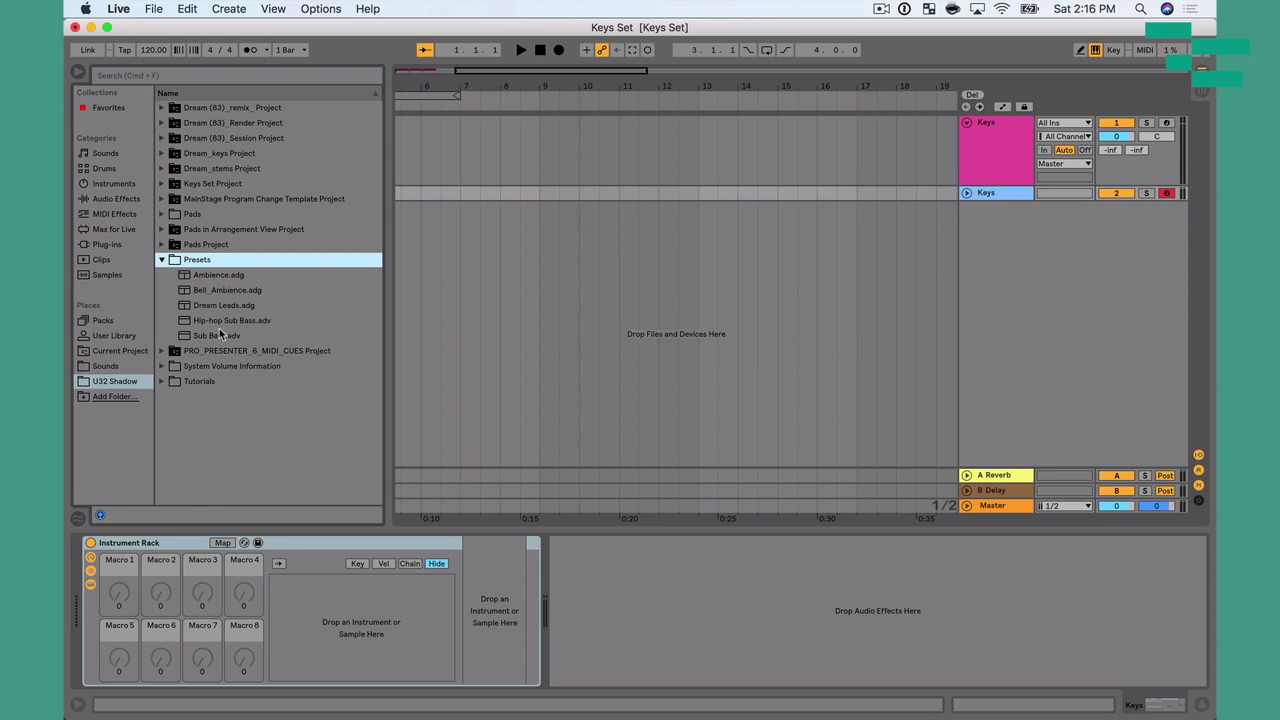
{"action": "left_click_drag", "start_coordinate": [222, 335], "coordinate": [347, 600]}
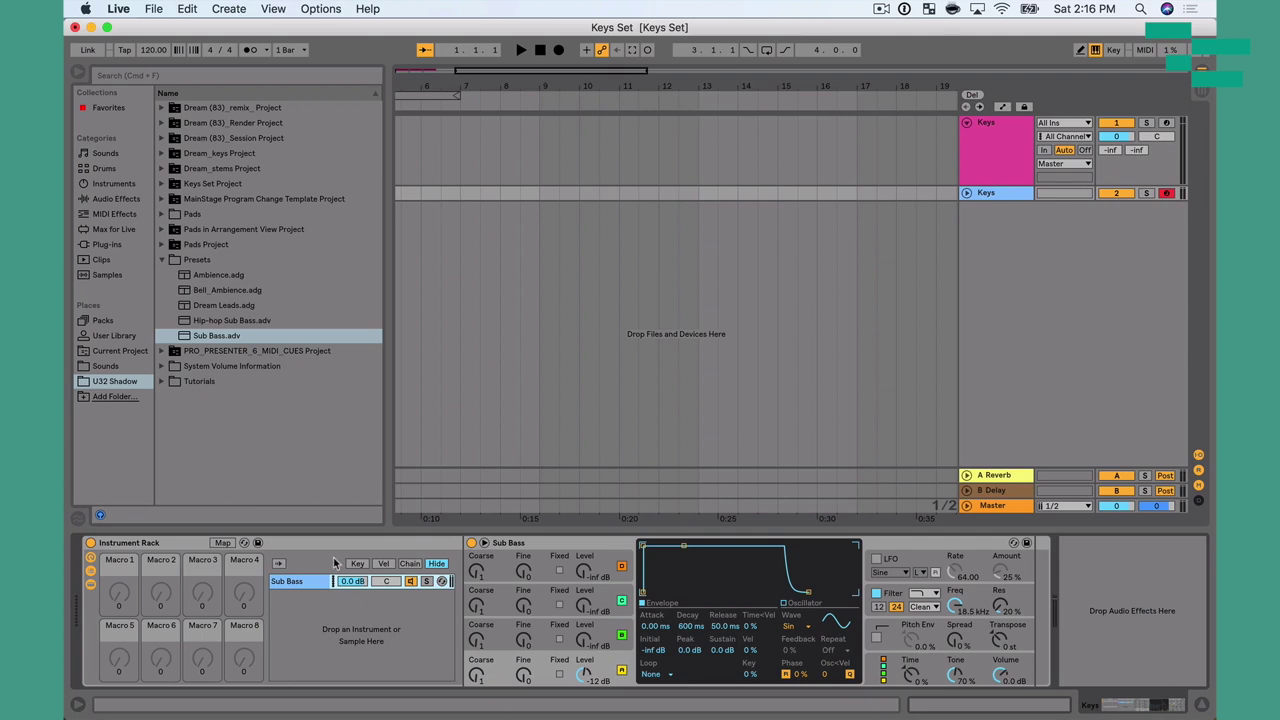
{"action": "left_click_drag", "start_coordinate": [218, 275], "coordinate": [311, 614]}
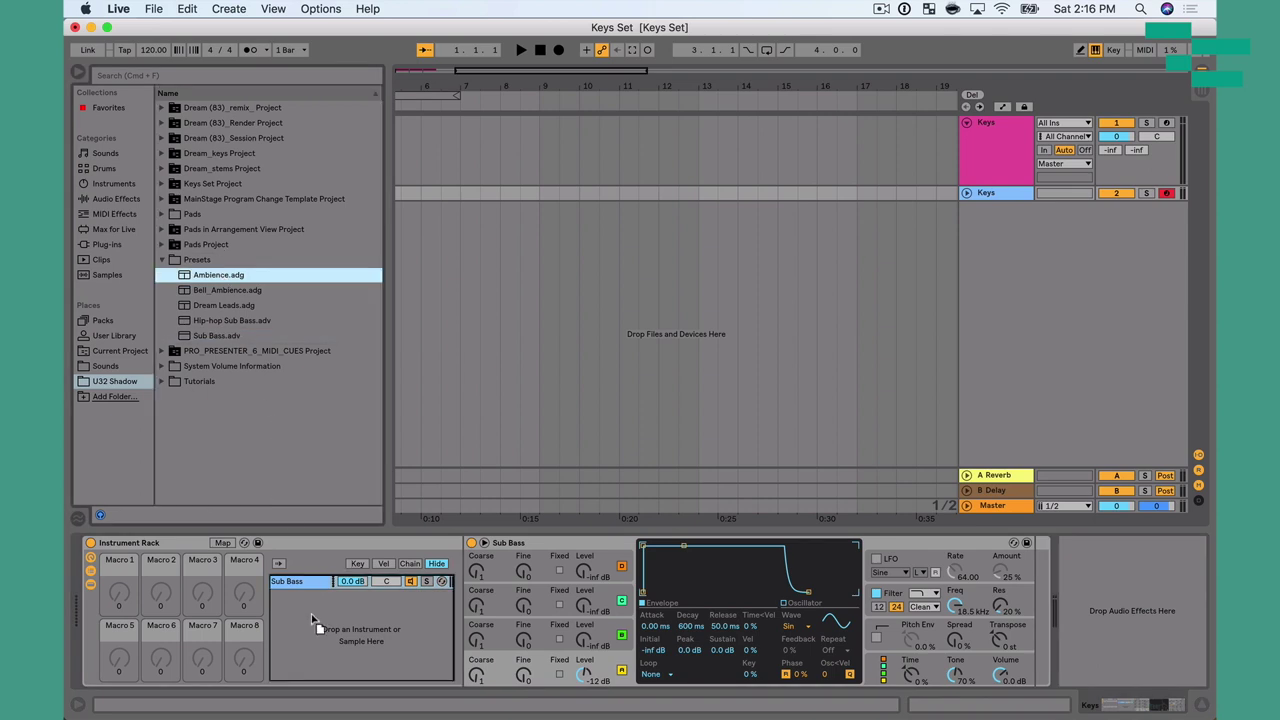
{"action": "left_click_drag", "start_coordinate": [312, 617], "coordinate": [311, 613]}
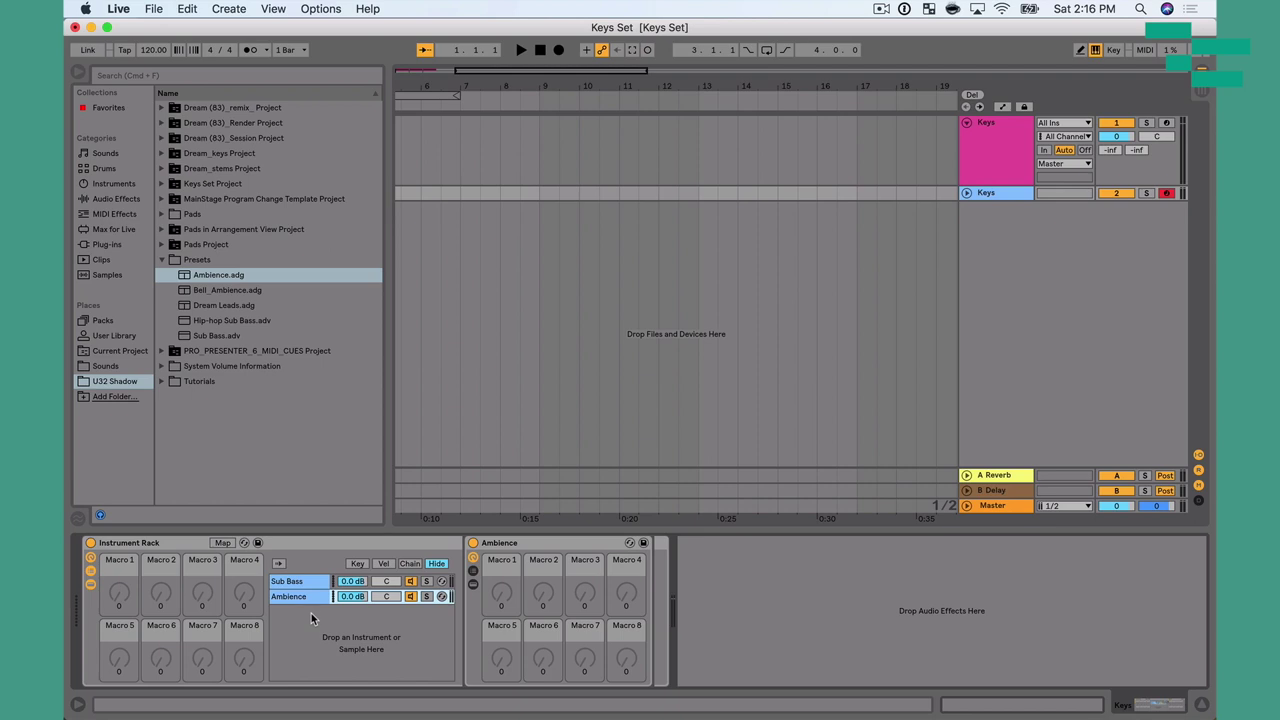
{"action": "left_click", "coordinate": [226, 306]}
{"action": "left_click_drag", "start_coordinate": [229, 305], "coordinate": [294, 613]}
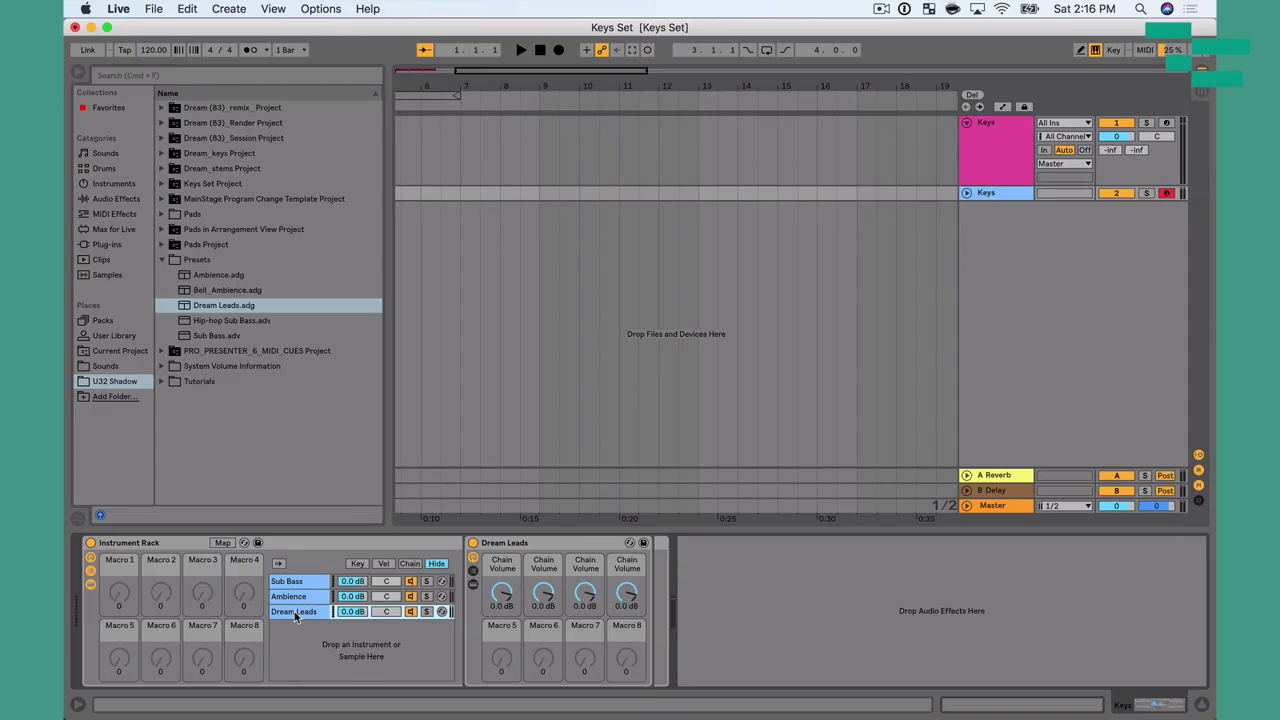
{"action": "left_click", "coordinate": [409, 564]}
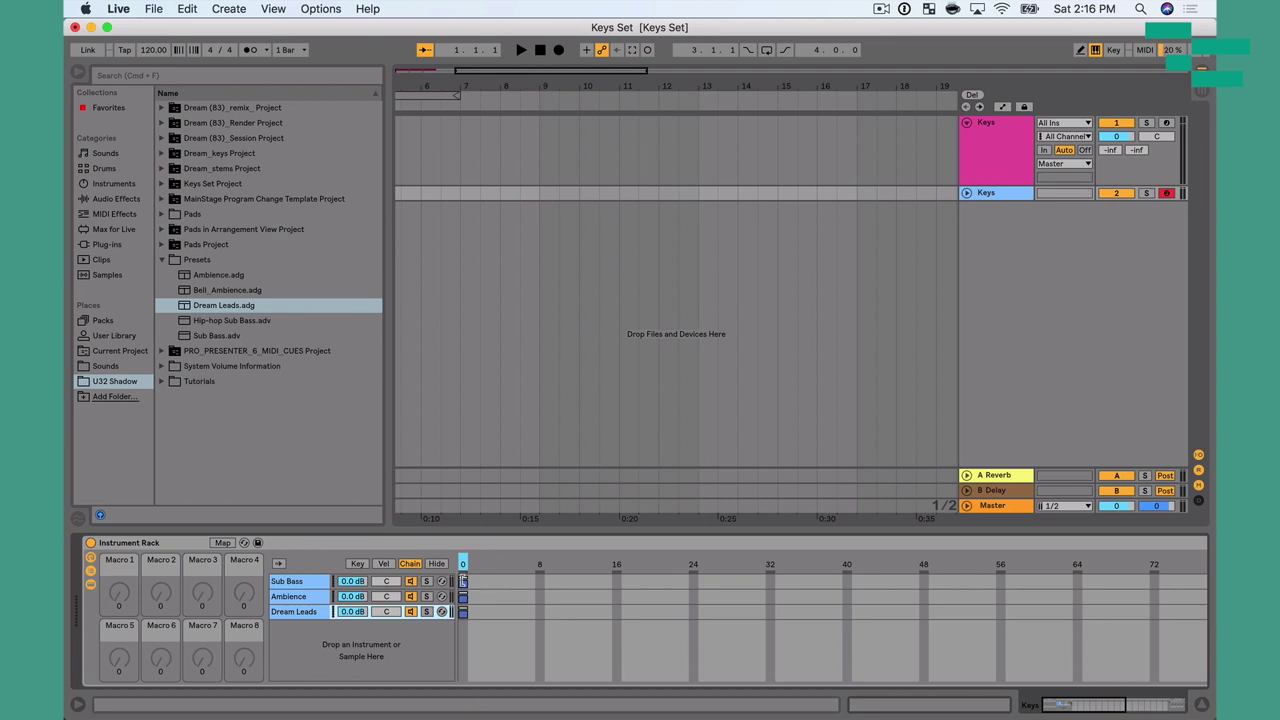
Narrow the chain zones to Sub Bass 0, Ambience 1, Dream Leads 2, and test switching chains.
{"action": "left_click_drag", "start_coordinate": [463, 581], "coordinate": [492, 612]}
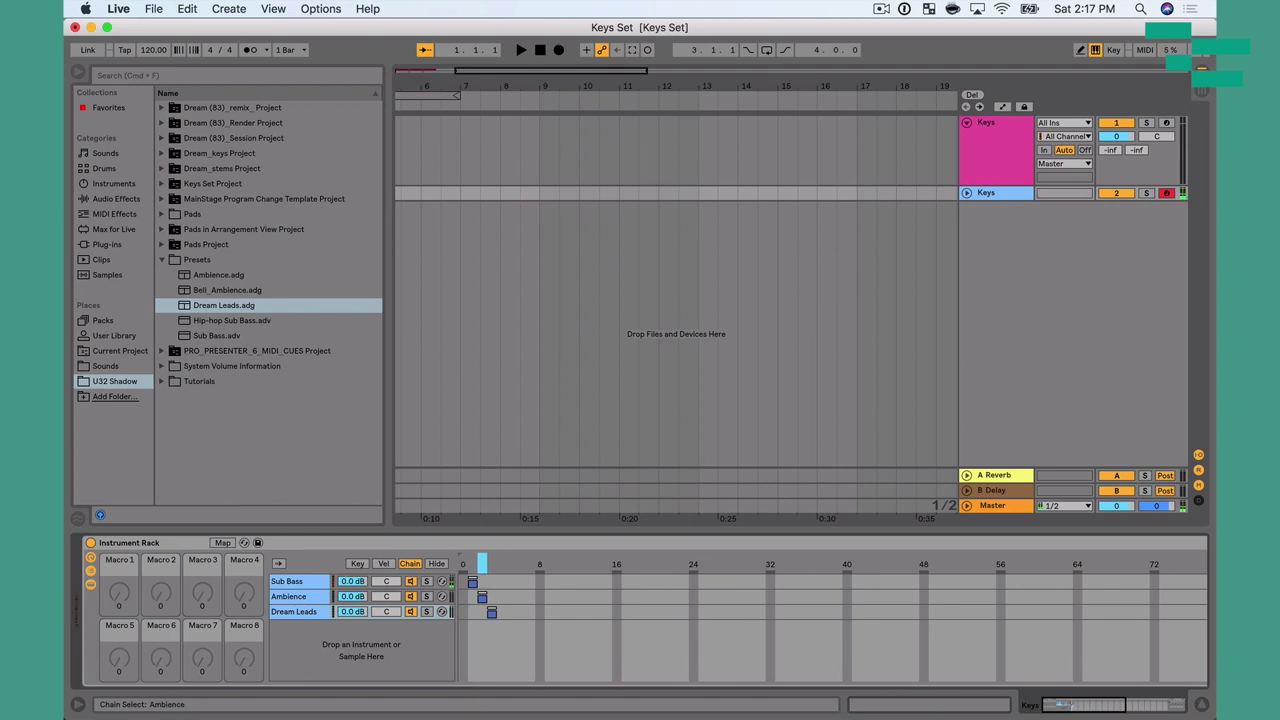
{"action": "left_click", "coordinate": [492, 566]}
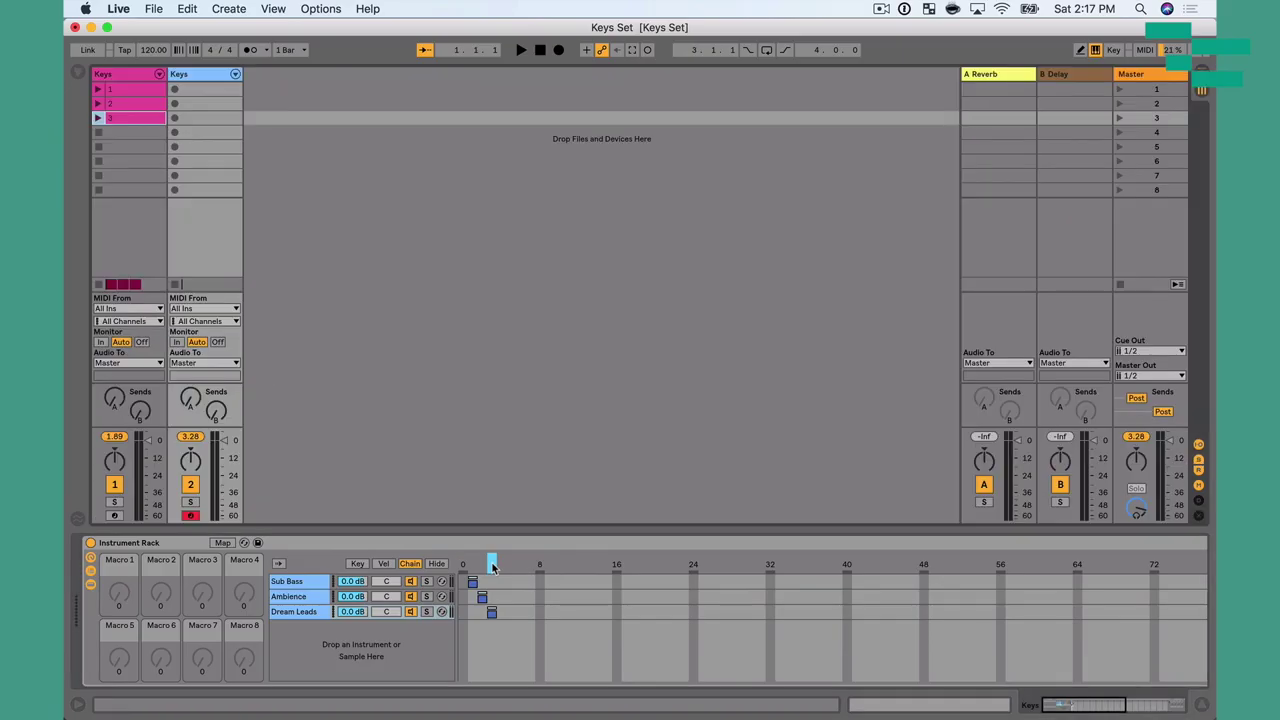
Create three MIDI clips in the Keys track's first slots, name them 1 and 2, and select all three.
{"action": "double_click", "coordinate": [227, 89]}
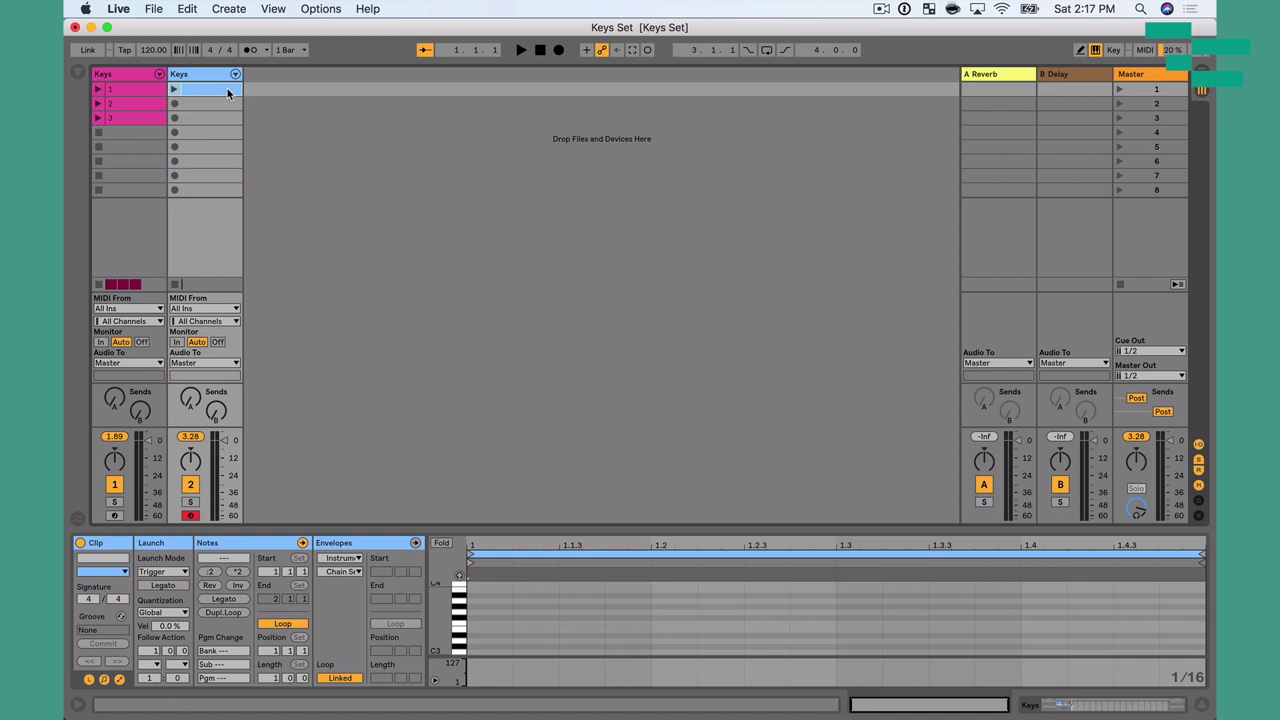
{"action": "key", "text": "super+r"}
{"action": "type", "text": "1"}
{"action": "double_click", "coordinate": [223, 103]}
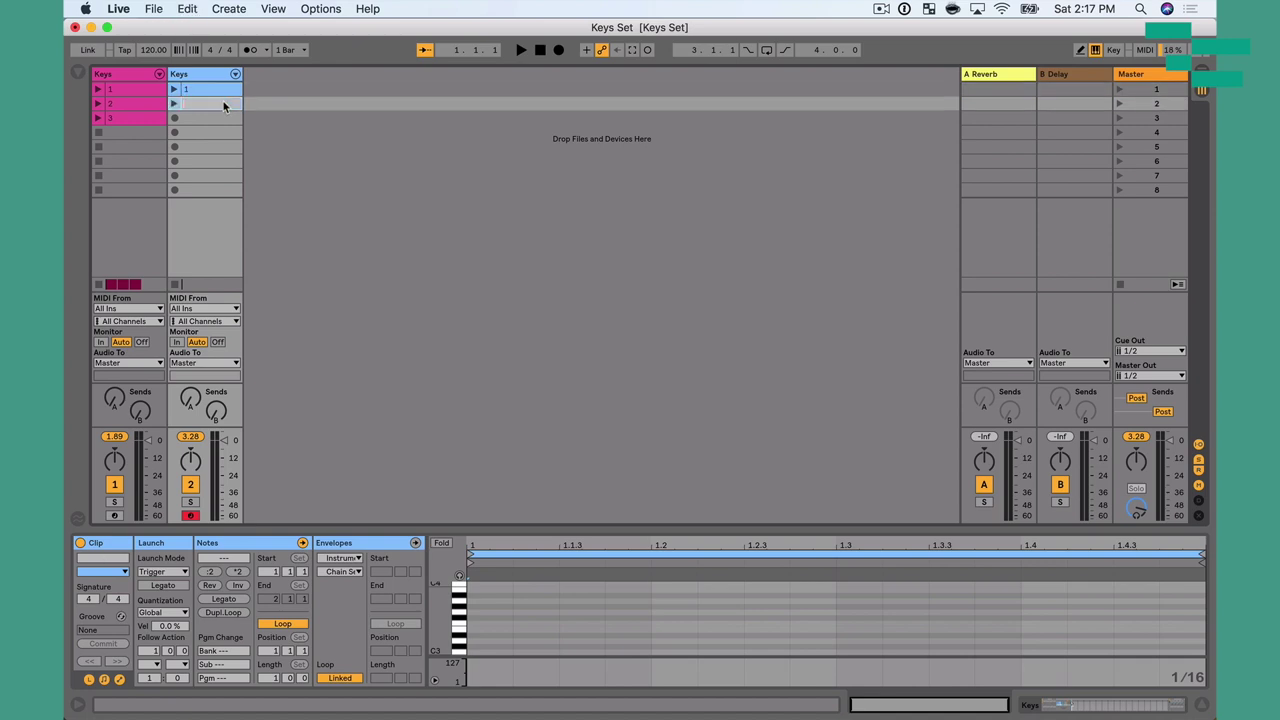
{"action": "type", "text": "2"}
{"action": "double_click", "coordinate": [222, 118]}
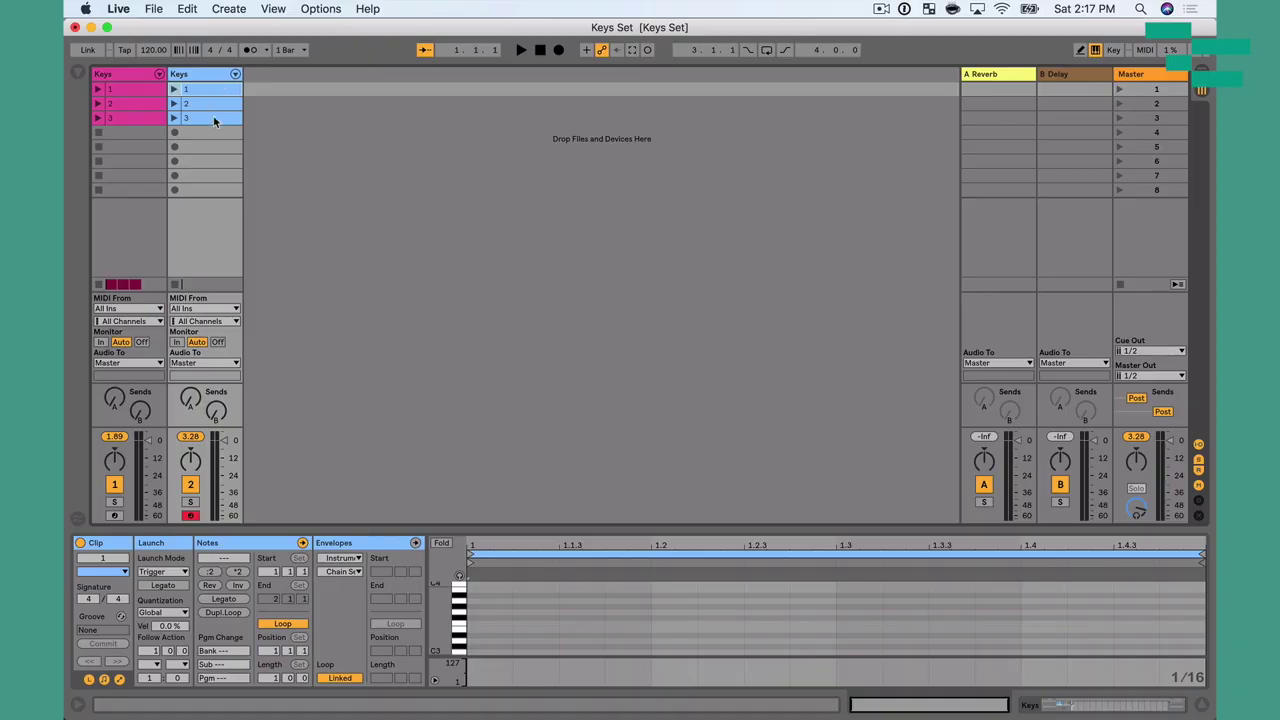
{"action": "left_click", "coordinate": [213, 118], "text": "shift"}
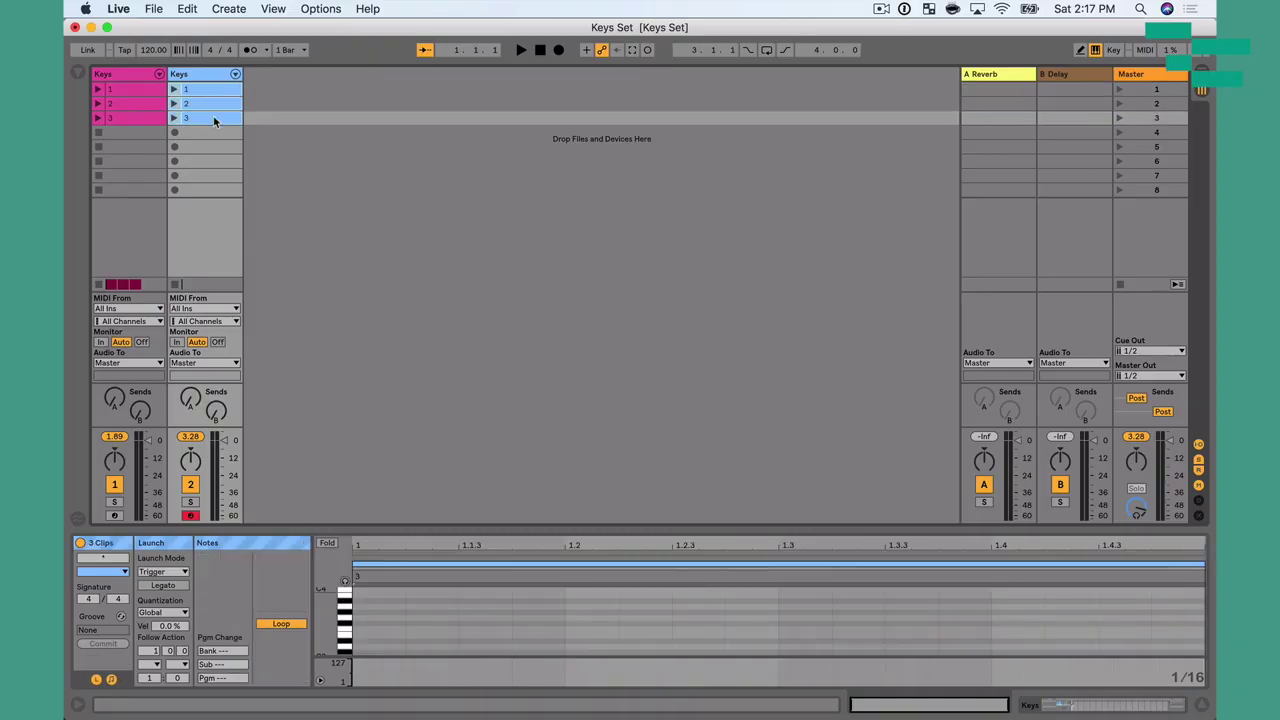
Set the three Keys clips' launch quantization to None, then select clip 1 alone.
{"action": "left_click", "coordinate": [96, 679]}
{"action": "left_click", "coordinate": [96, 679]}
{"action": "left_click", "coordinate": [176, 612]}
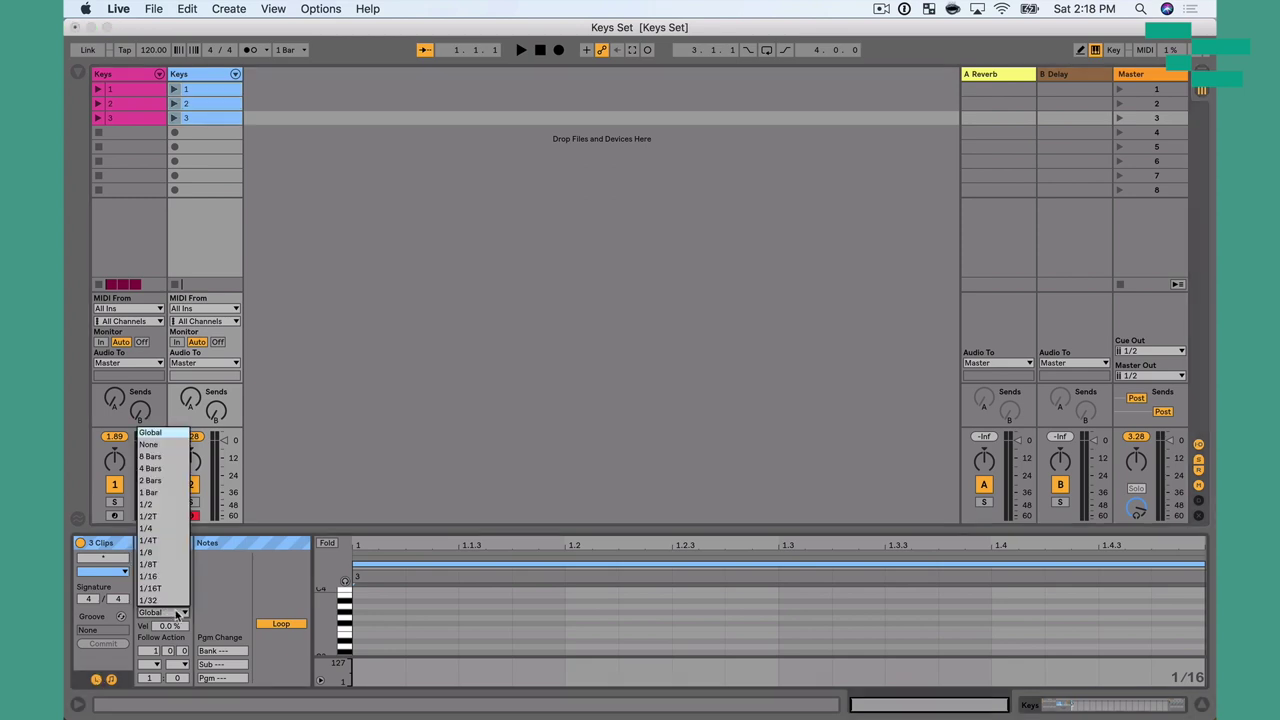
{"action": "left_click", "coordinate": [162, 444]}
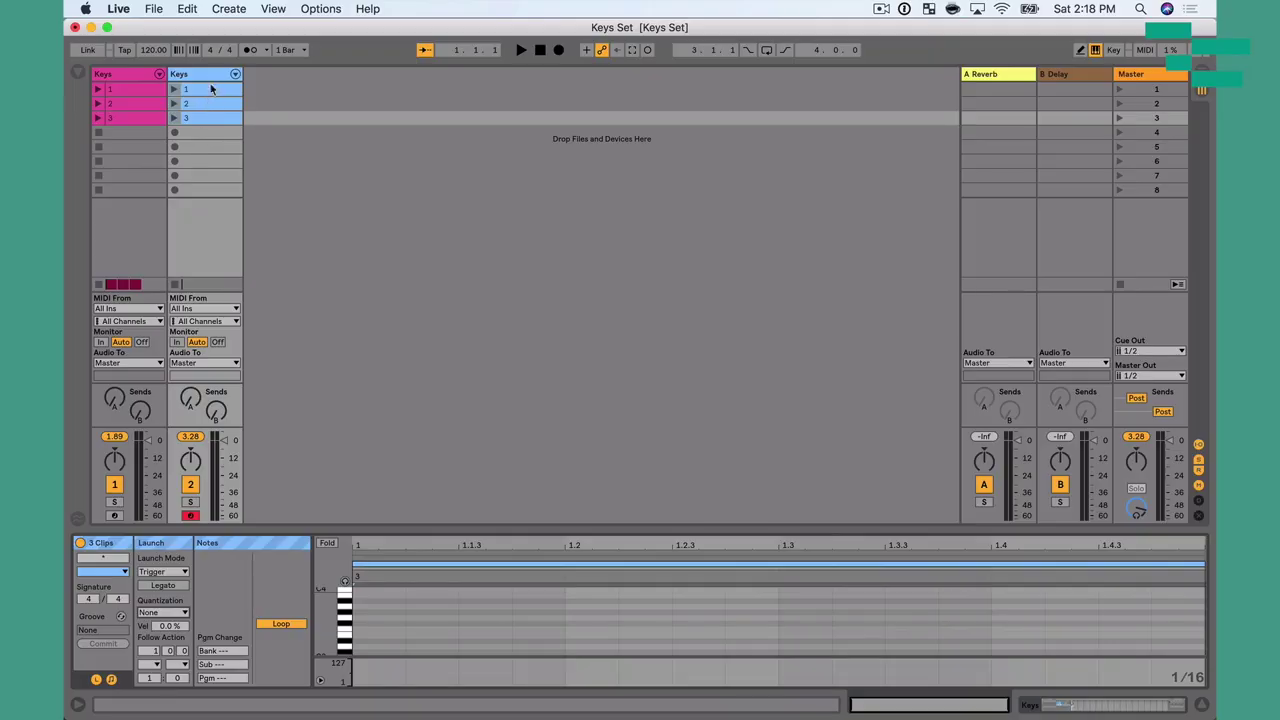
{"action": "left_click", "coordinate": [213, 89]}
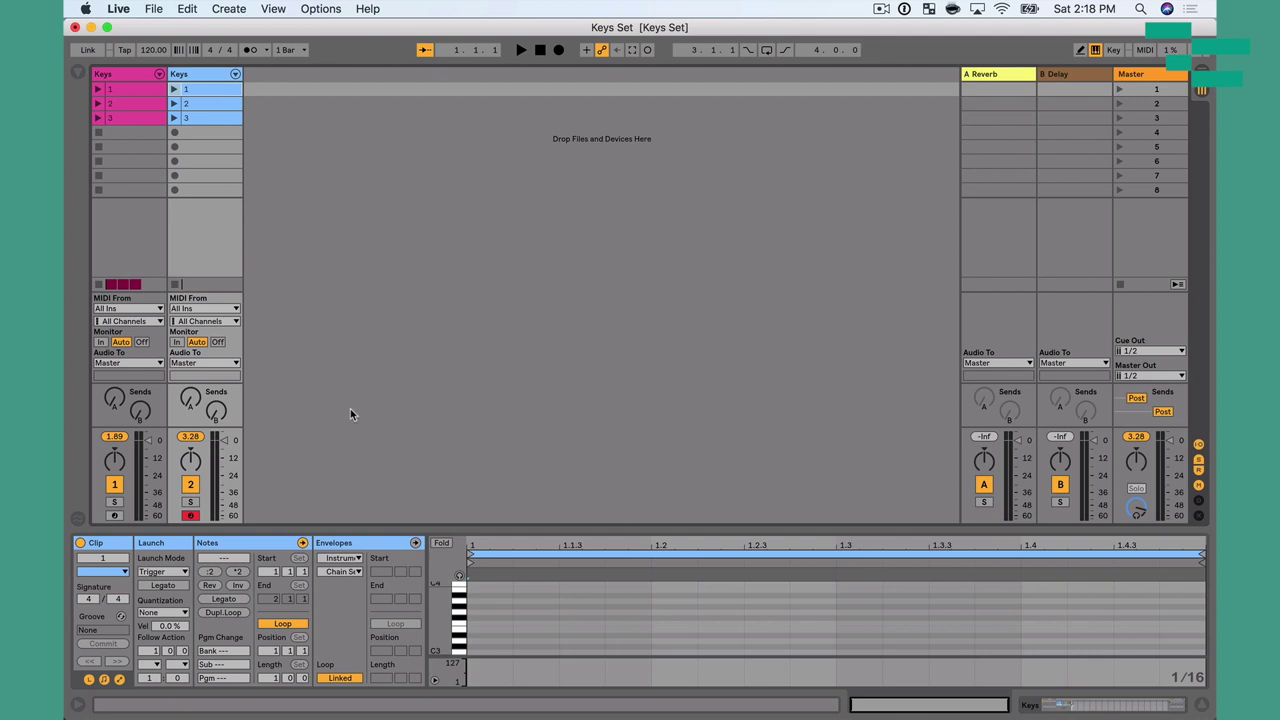
Point clip 1's envelope at the Instrument Rack's Chain Selector and set it to 0.
{"action": "left_click", "coordinate": [355, 560]}
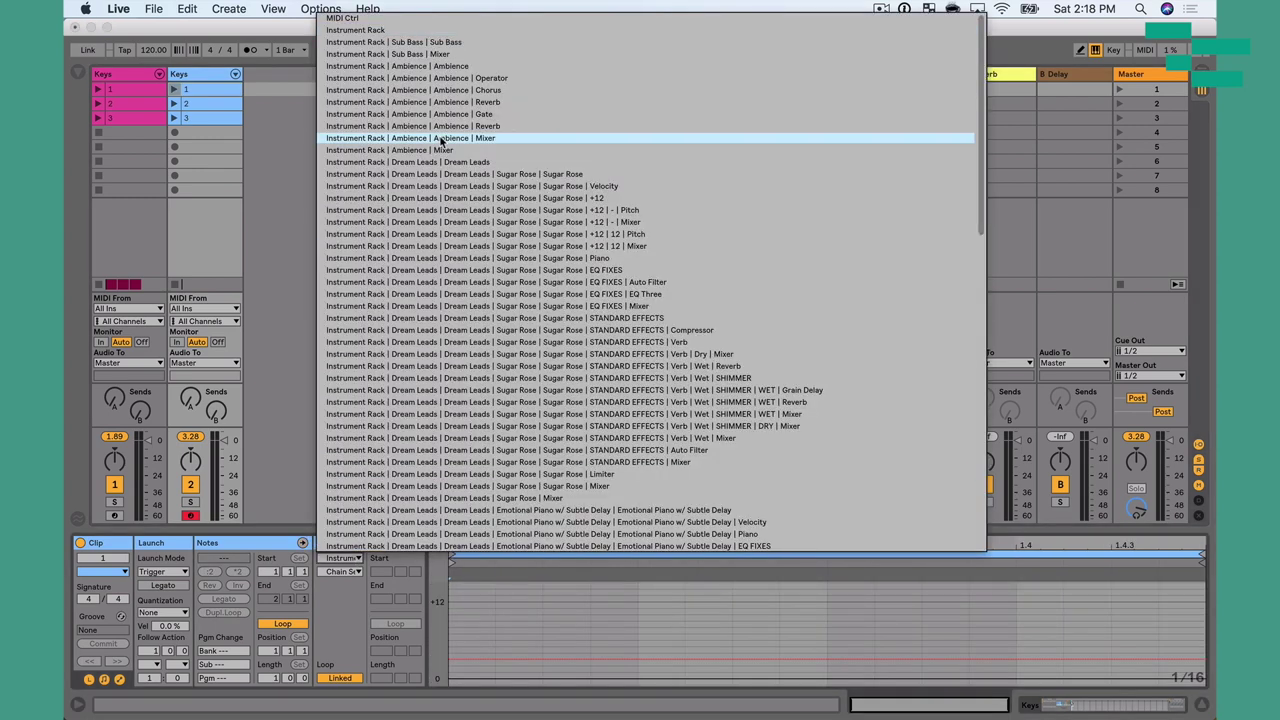
{"action": "left_click", "coordinate": [432, 40]}
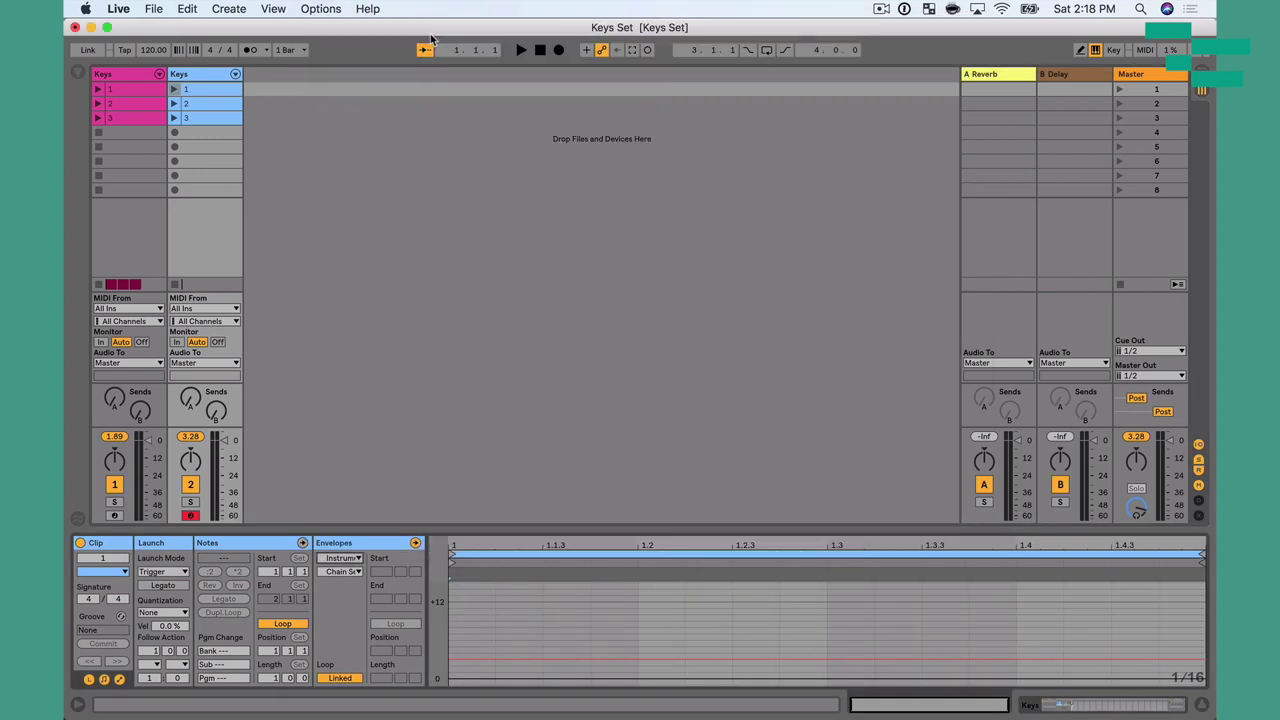
{"action": "left_click", "coordinate": [345, 573]}
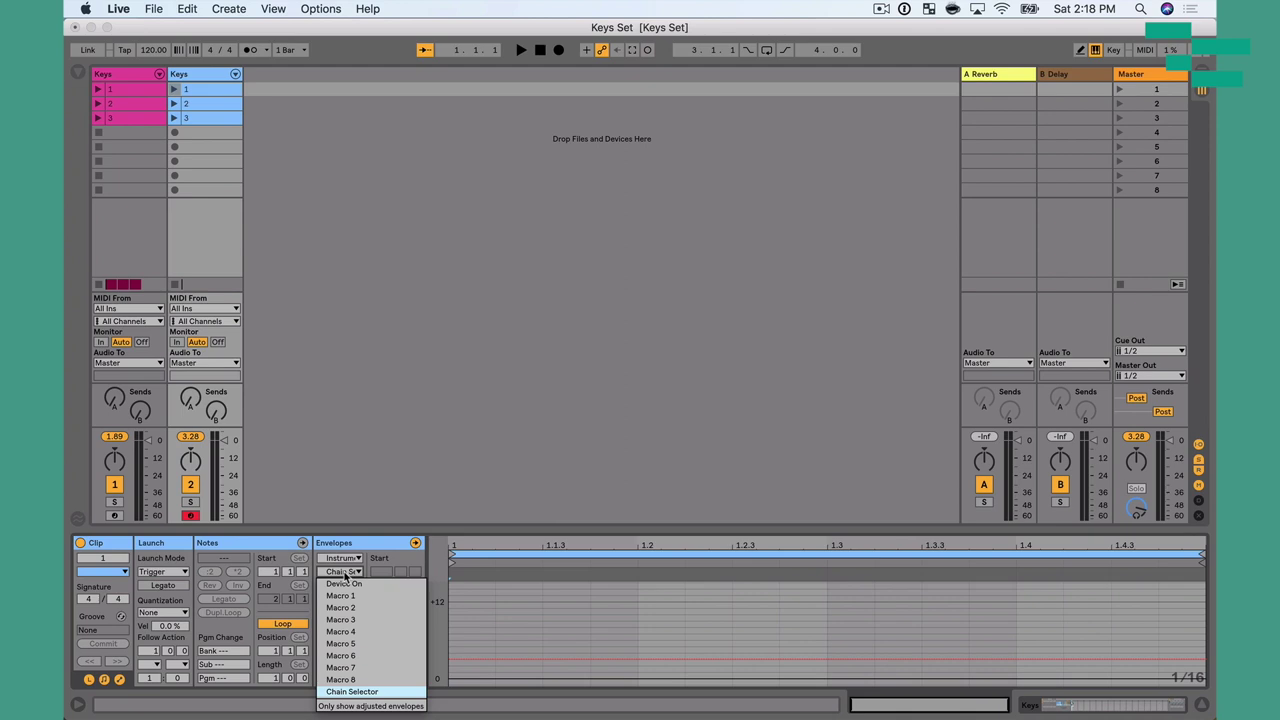
{"action": "left_click", "coordinate": [370, 691]}
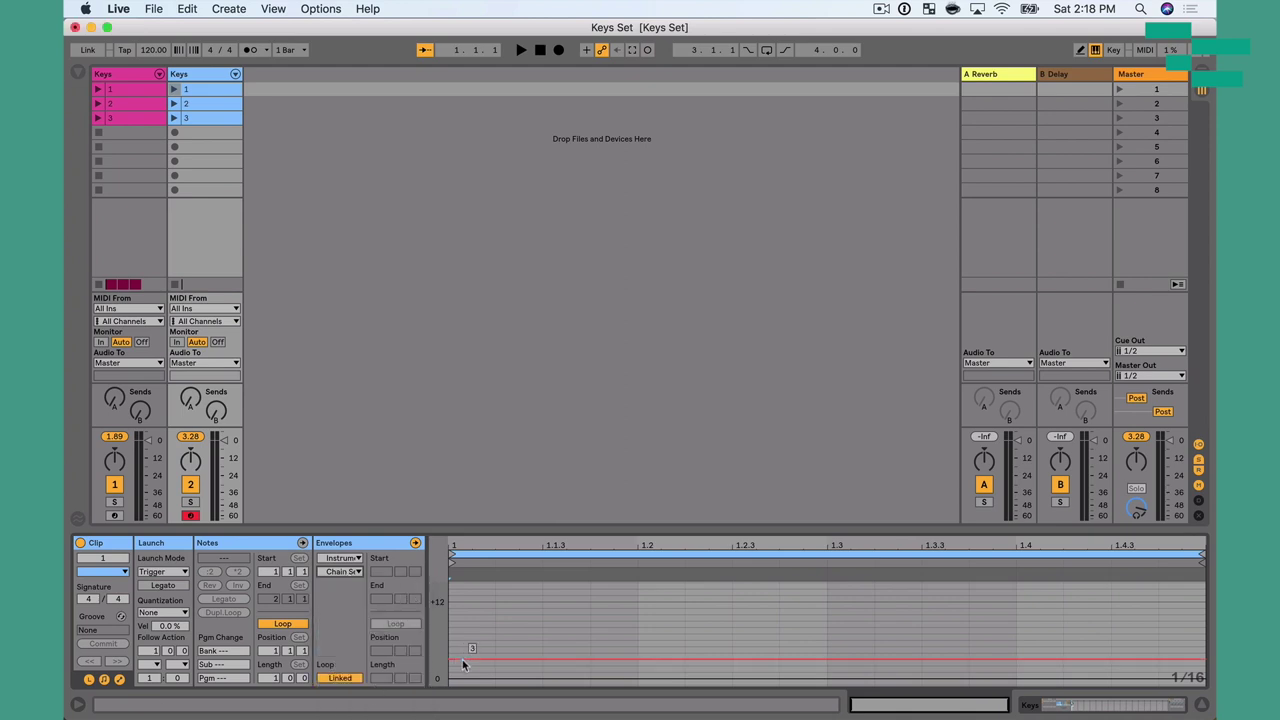
{"action": "left_click_drag", "start_coordinate": [462, 662], "coordinate": [463, 683]}
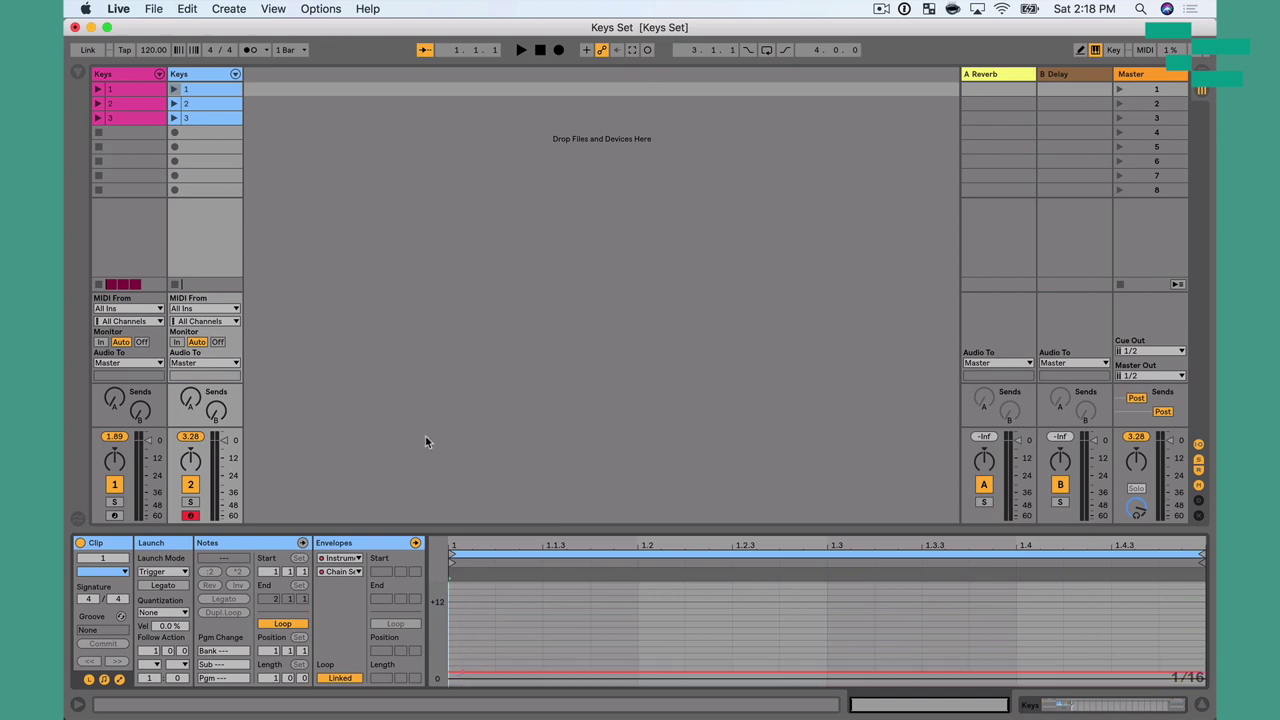
Lower clip 2's Chain Selector envelope value and show the track's Instrument Rack devices.
{"action": "left_click", "coordinate": [215, 104]}
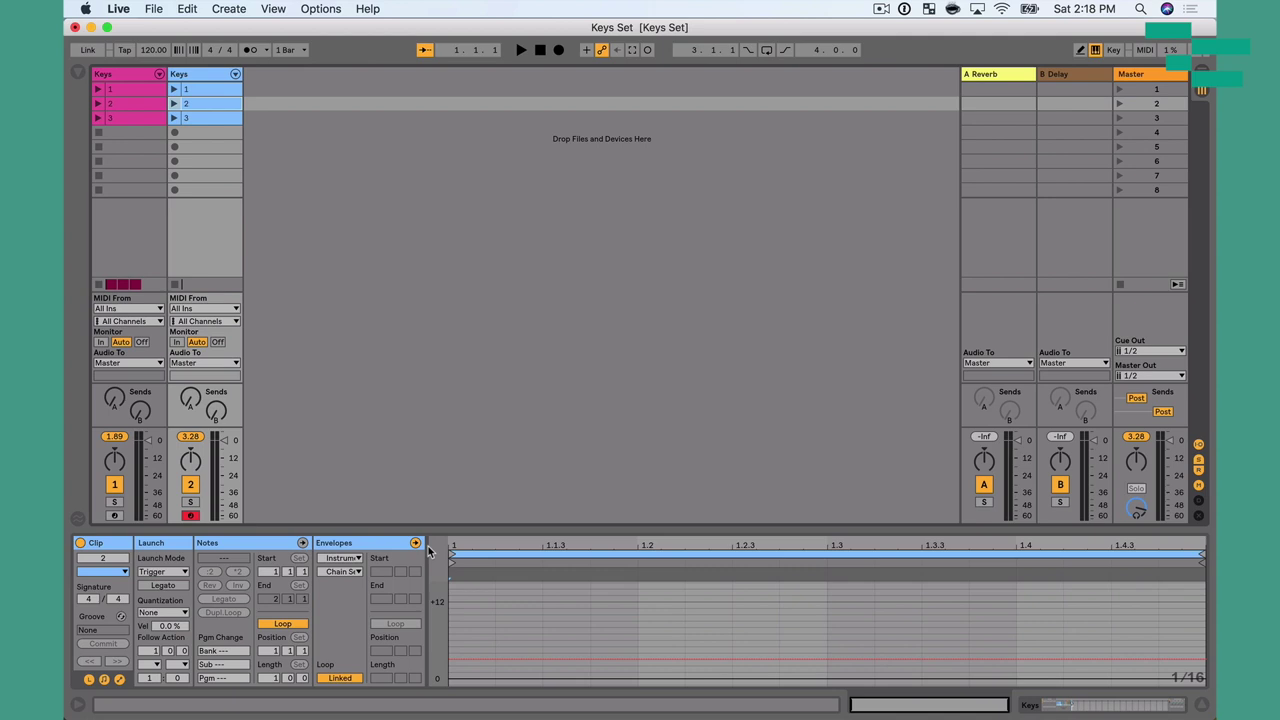
{"action": "left_click_drag", "start_coordinate": [470, 661], "coordinate": [470, 666]}
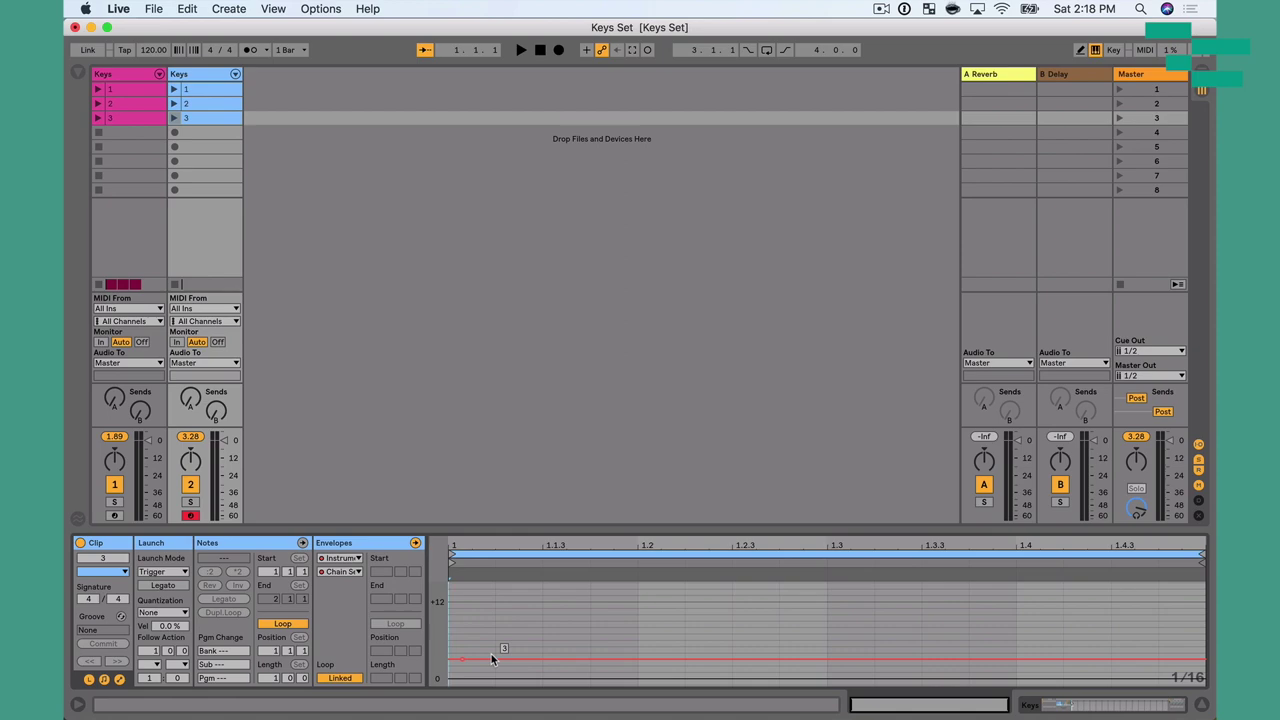
{"action": "key", "text": "shift+Tab"}
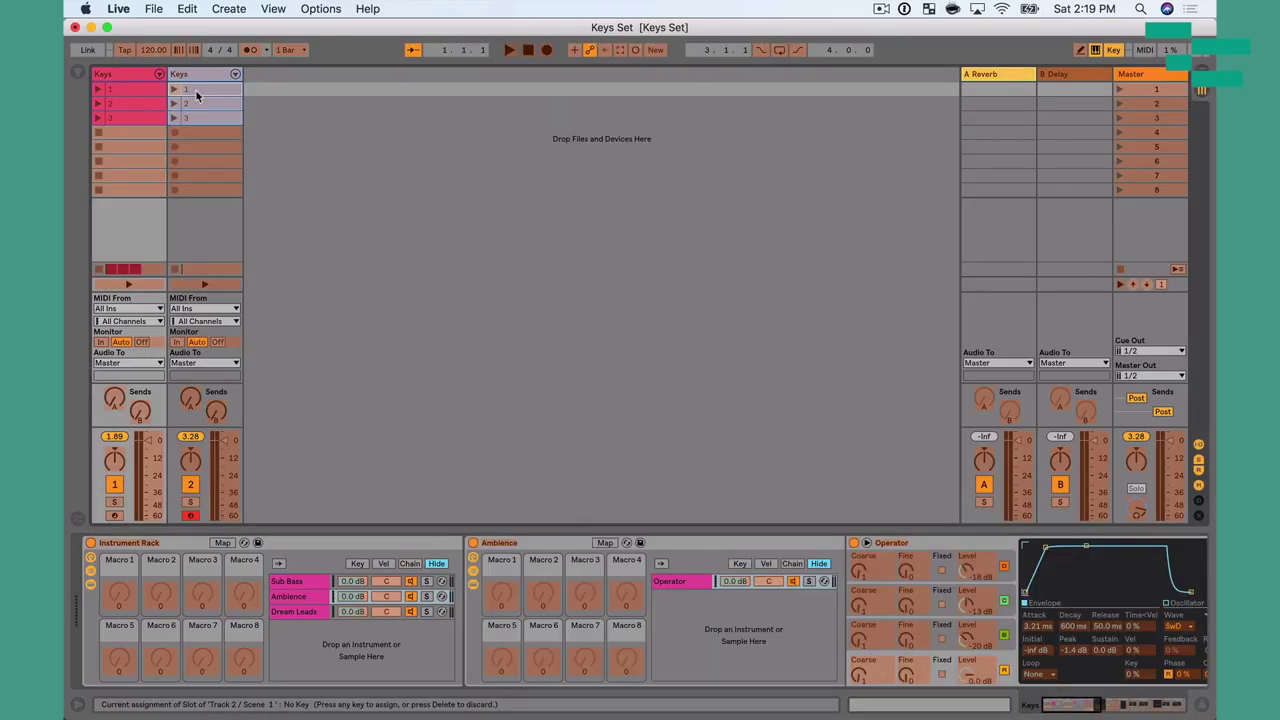
Map Keys clips 1, 2 and 3 to computer keys 1, 2 and 3, then exit Key Map mode.
{"action": "key", "text": "1"}
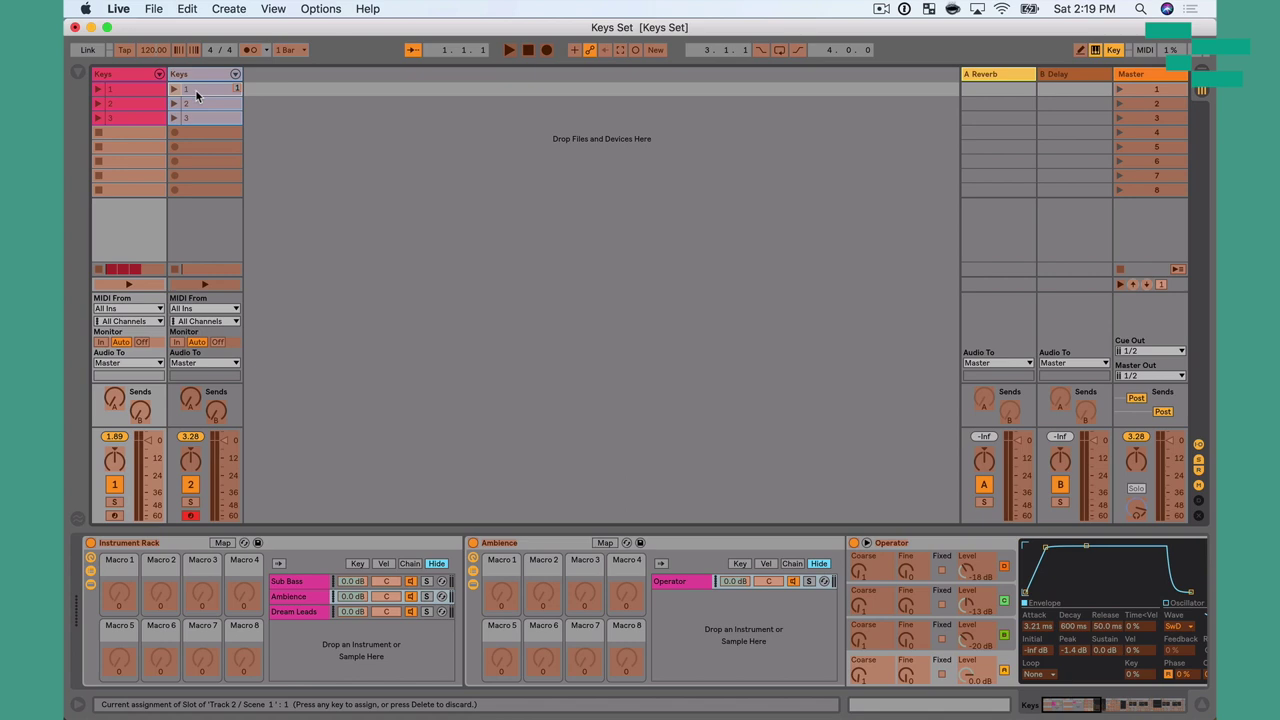
{"action": "left_click", "coordinate": [204, 104]}
{"action": "key", "text": "2"}
{"action": "left_click", "coordinate": [227, 118]}
{"action": "key", "text": "3"}
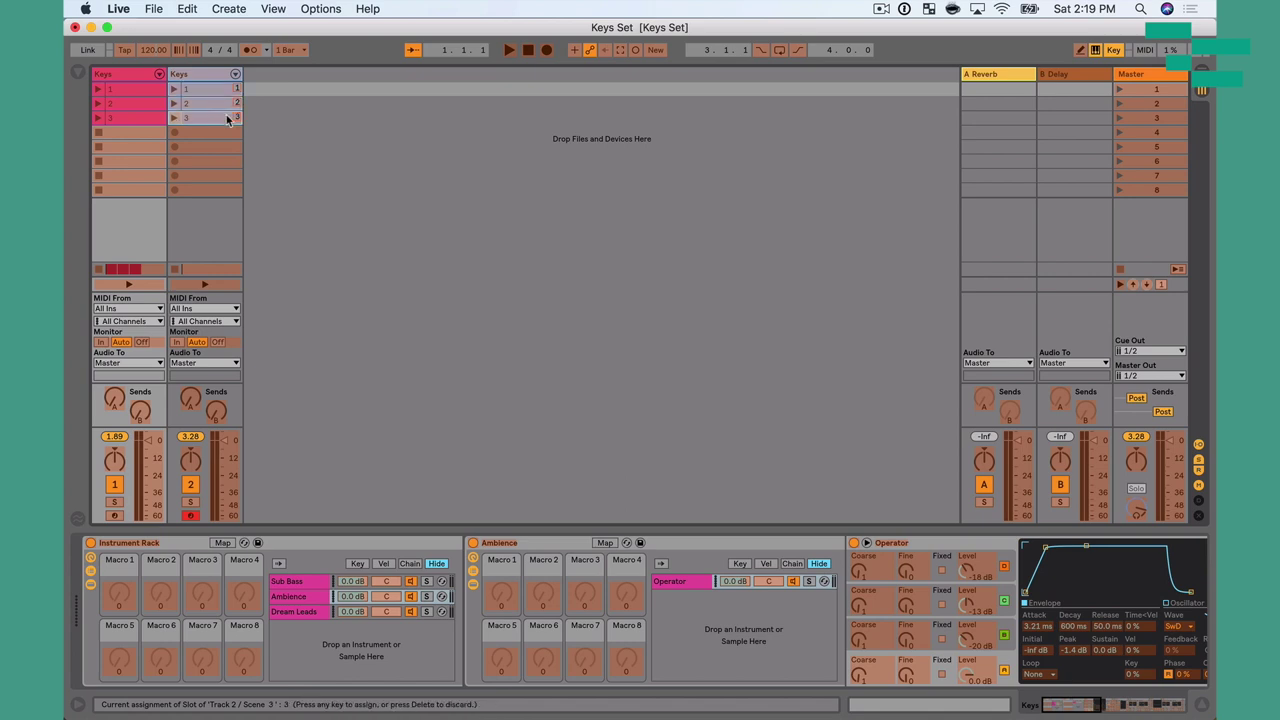
{"action": "key", "text": "super+k"}
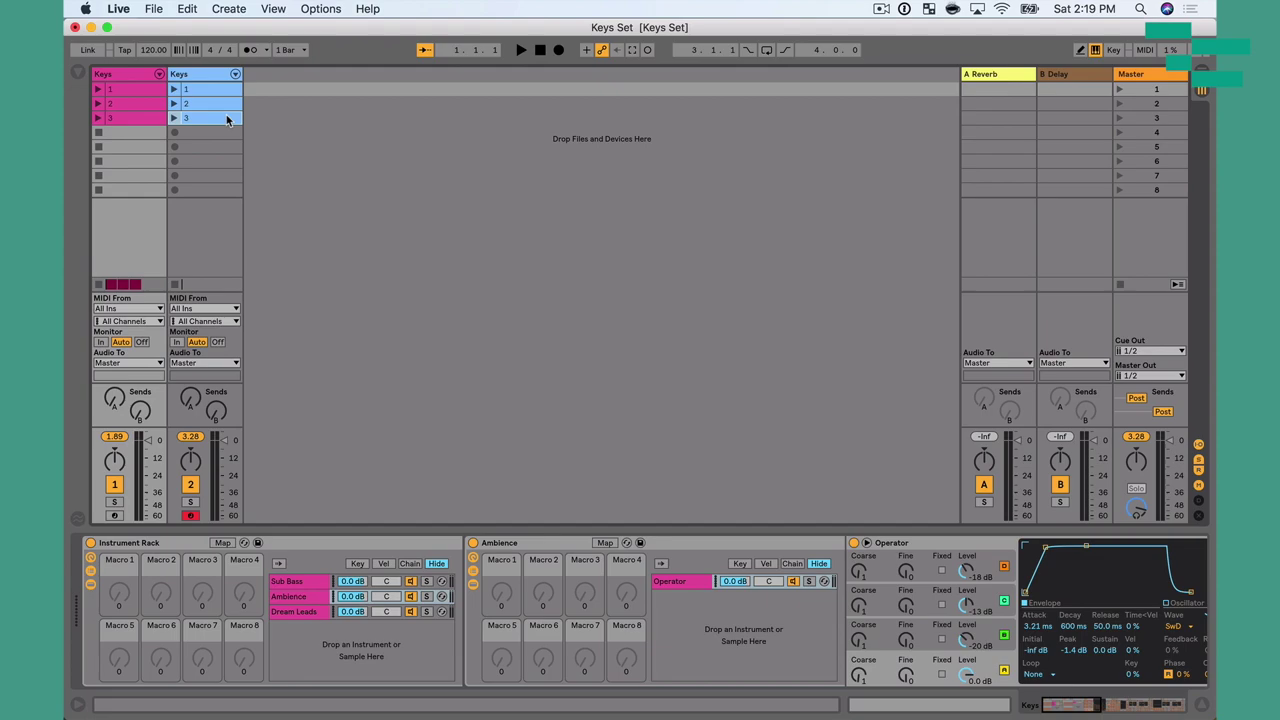